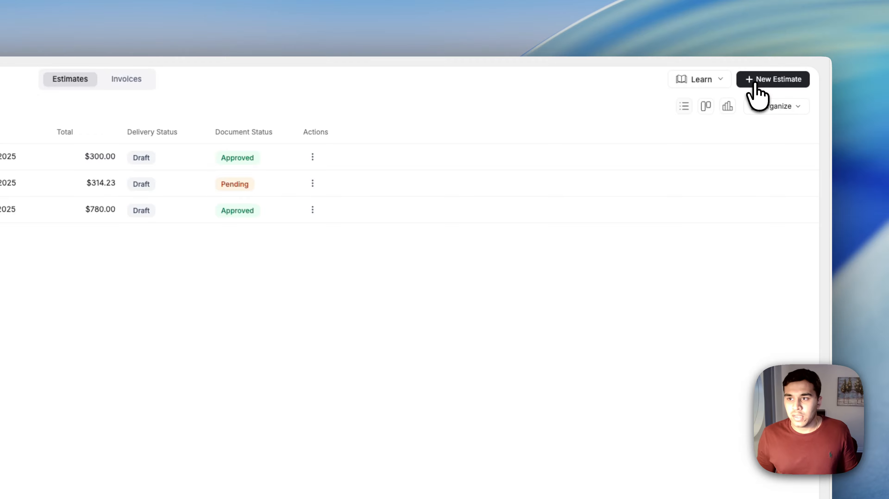
Create a new estimate and choose the first active client in the customer list as its customer
left_click(754, 84)
left_click(276, 168)
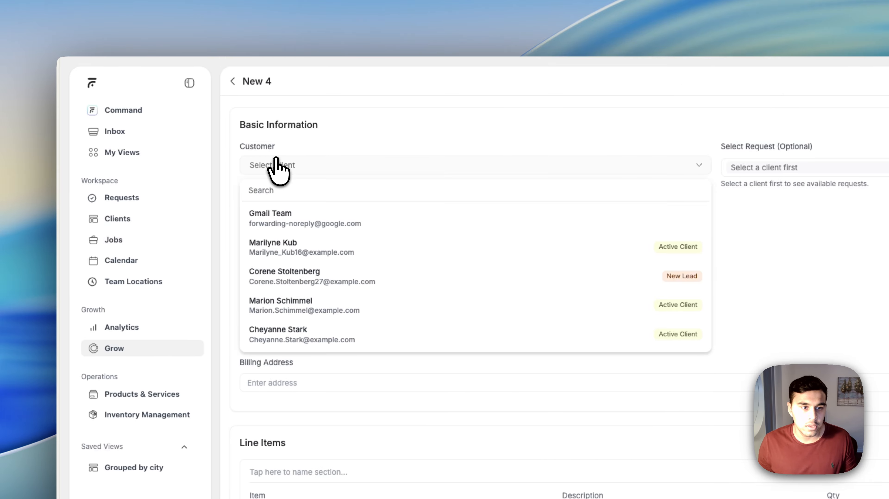
left_click(295, 250)
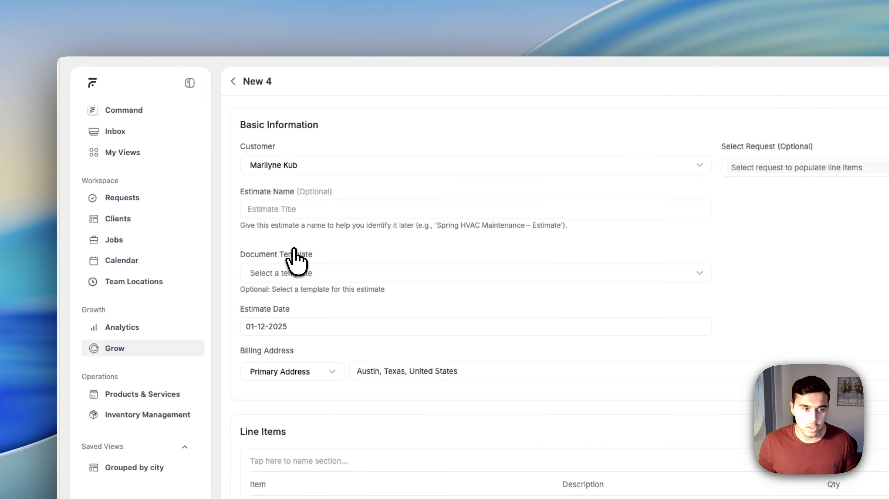
Add the White Color Paint product from the price book's Painting Service category to the estimate's line items
scroll(441, 321, "down", 2)
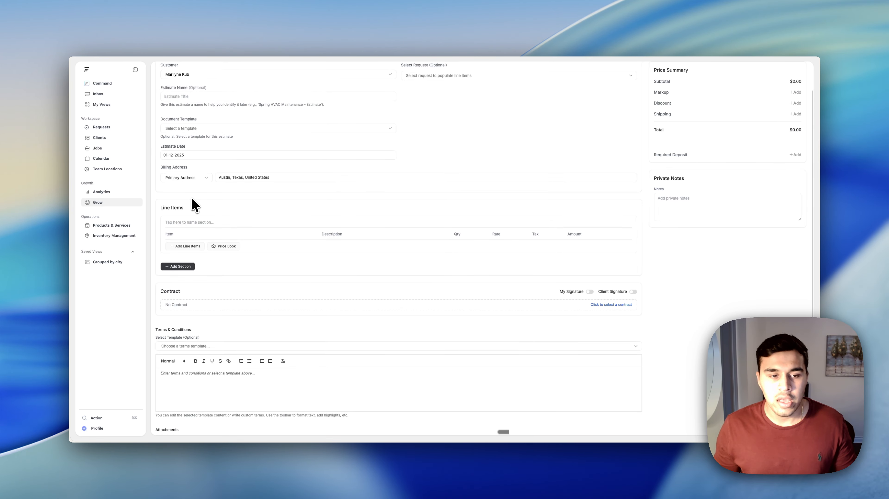
scroll(194, 205, "down", 2)
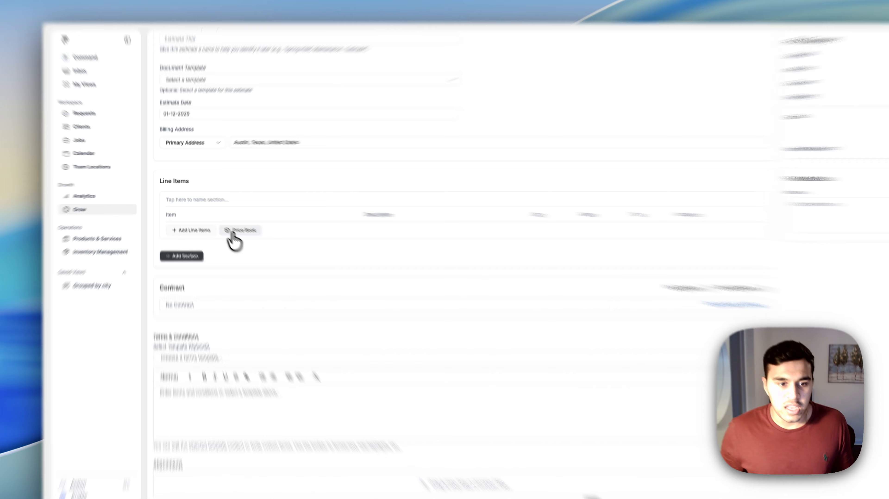
left_click(226, 219)
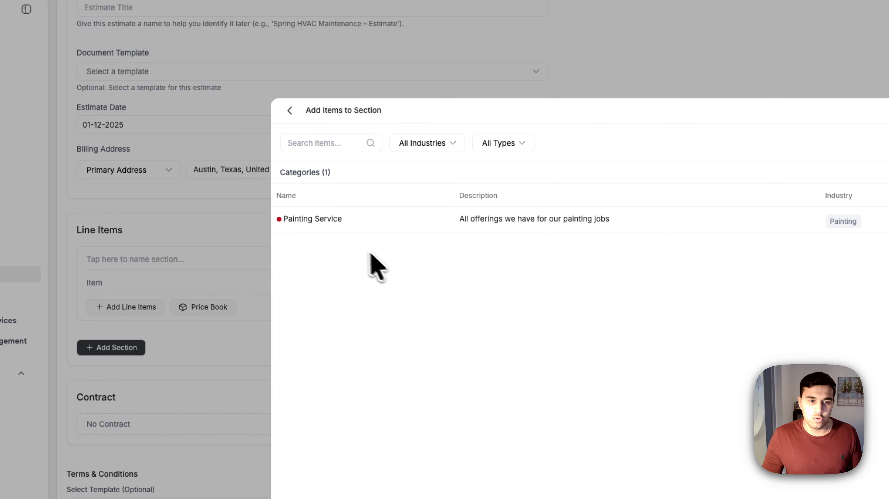
left_click(308, 220)
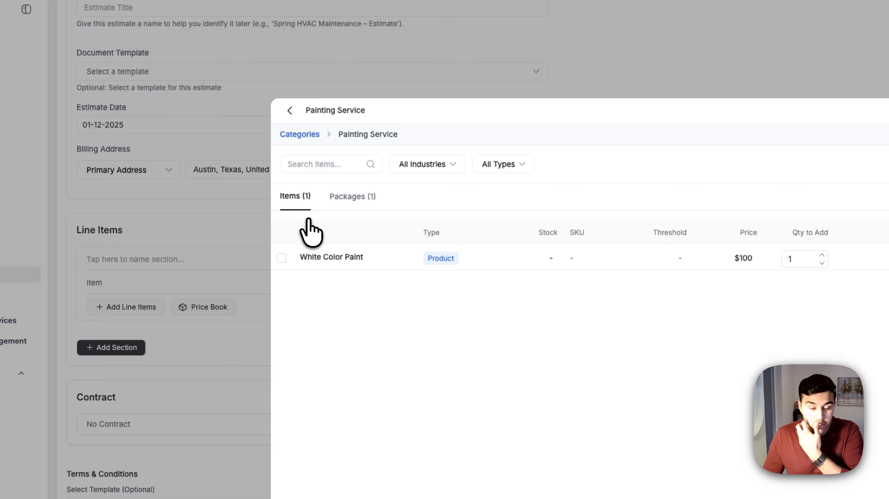
left_click(281, 257)
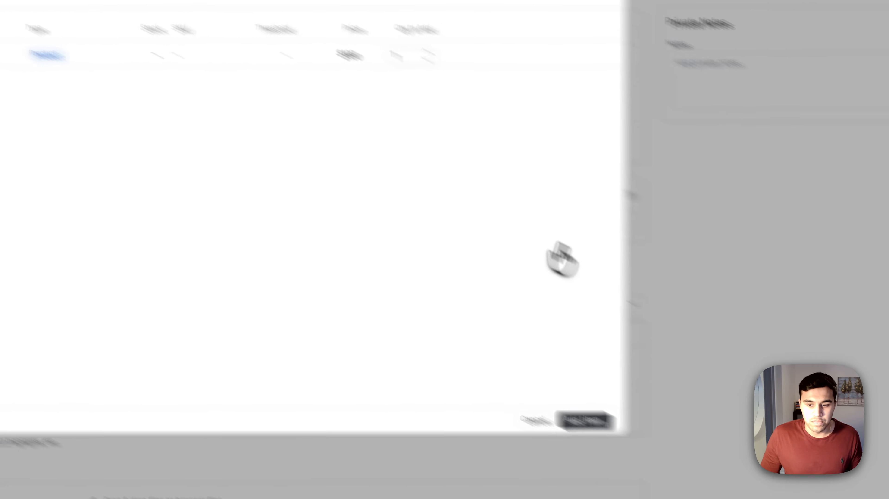
left_click(583, 419)
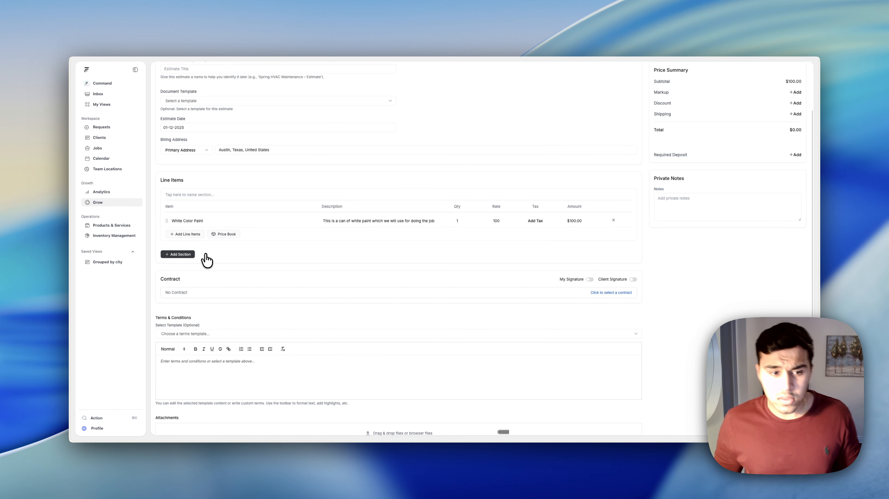
Enable both My Signature and Client Signature for the estimate's contract
scroll(206, 258, "down", 3)
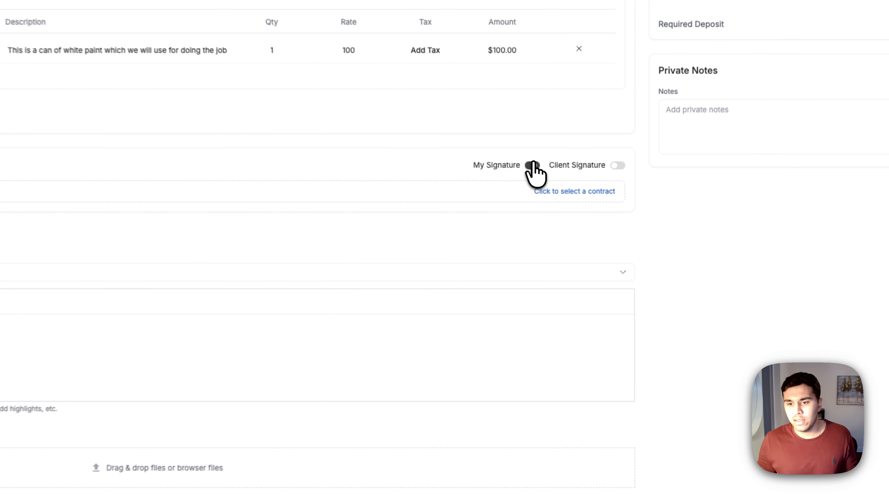
left_click(590, 226)
left_click(616, 165)
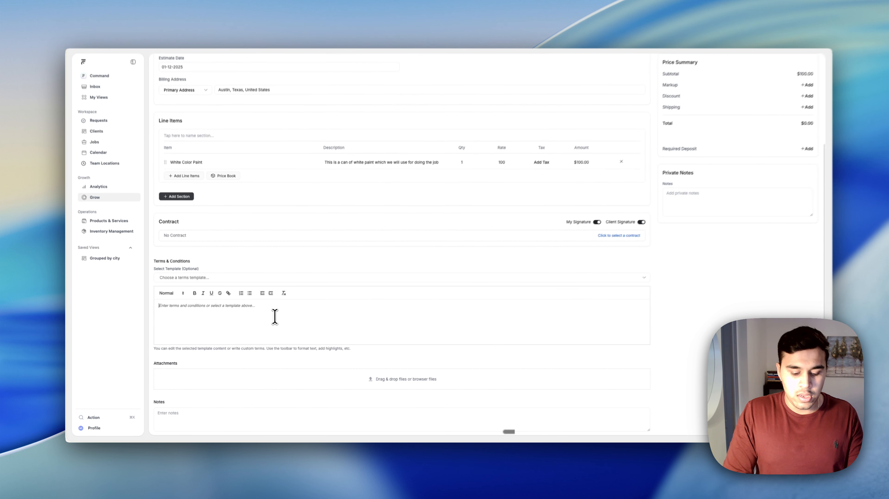
Enter the terms "Estimate is subjevt to change after the job", correcting the spelling of the first word
type("Es")
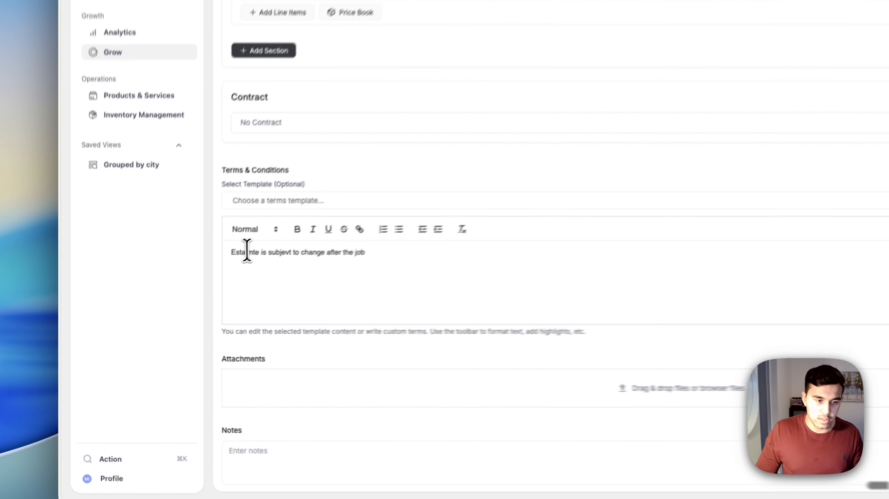
right_click(169, 307)
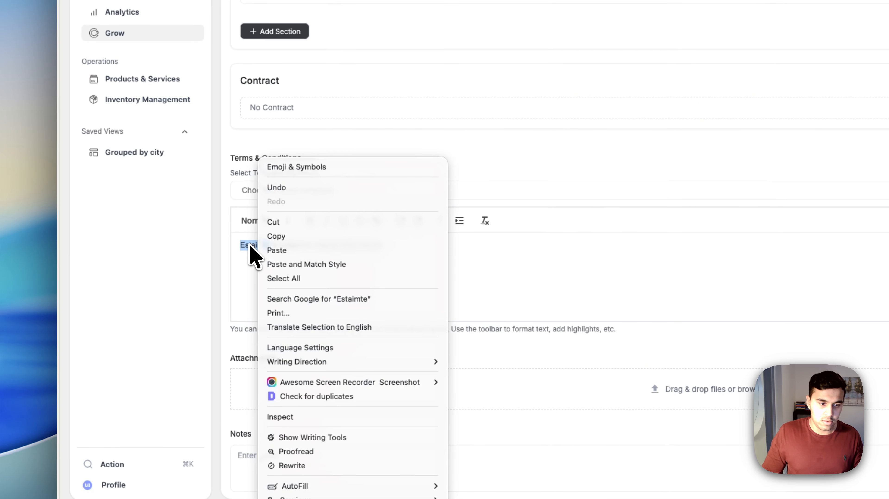
key("Escape")
type("Es")
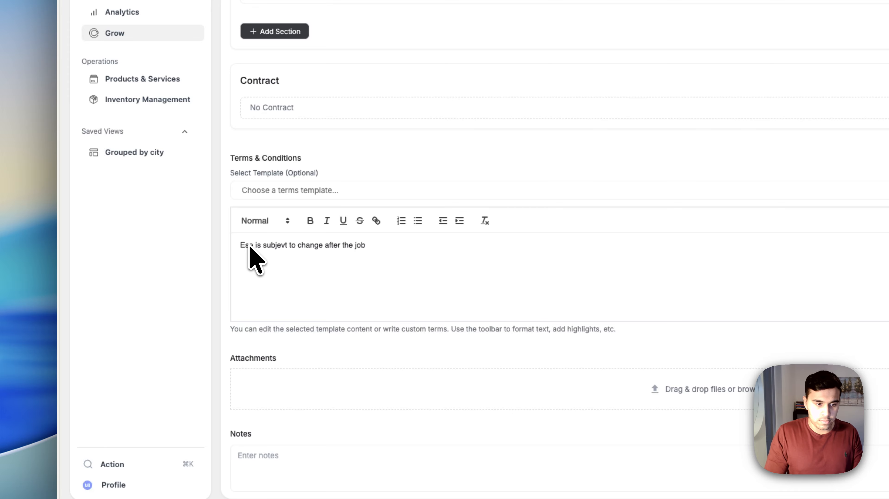
type("timate")
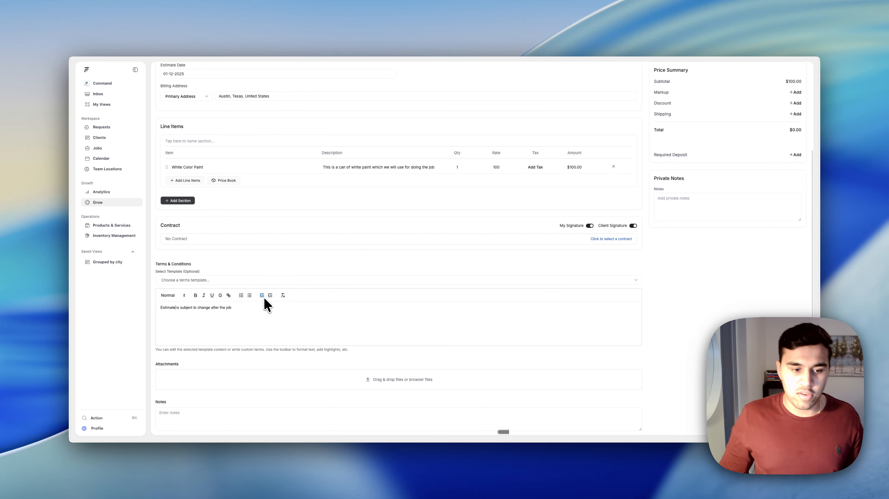
Request a required deposit of 20 percent and save the estimate
scroll(267, 322, "down", 1)
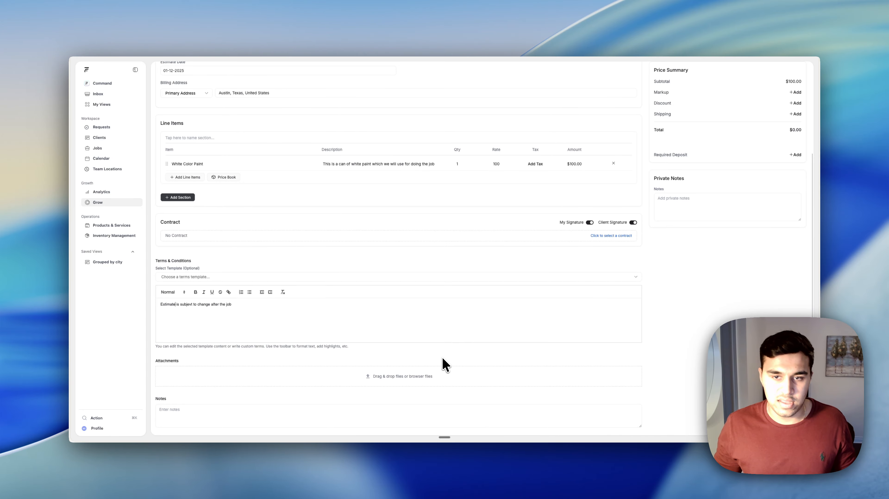
scroll(445, 364, "up", 10)
left_click(795, 176)
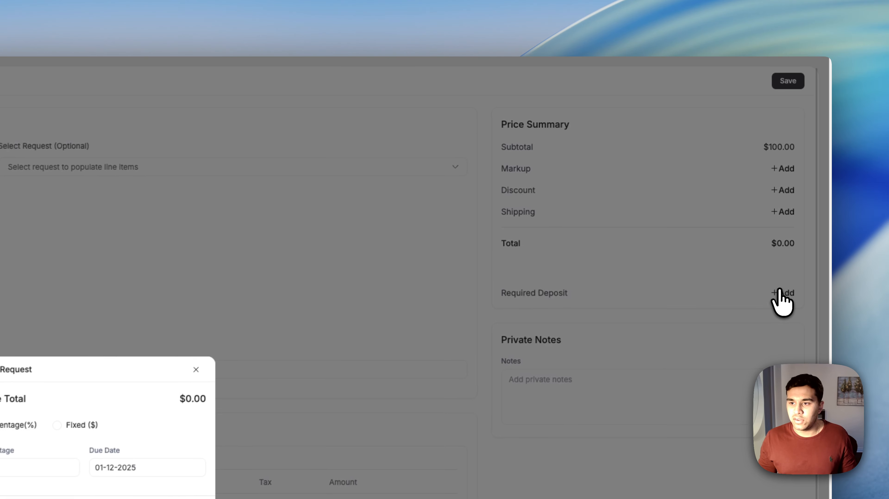
left_click(316, 280)
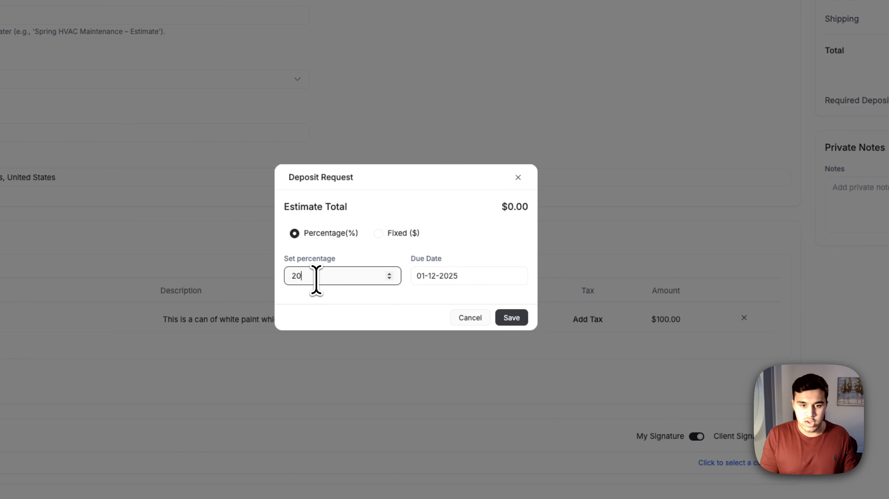
left_click(510, 321)
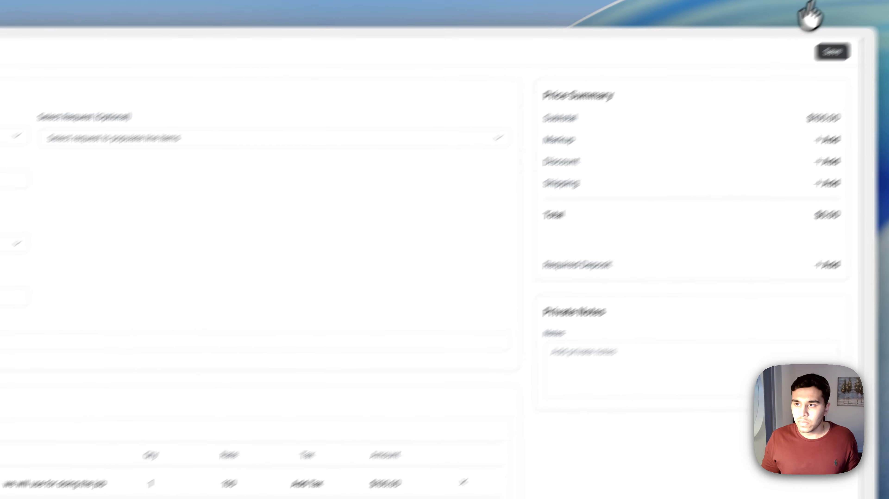
left_click(832, 52)
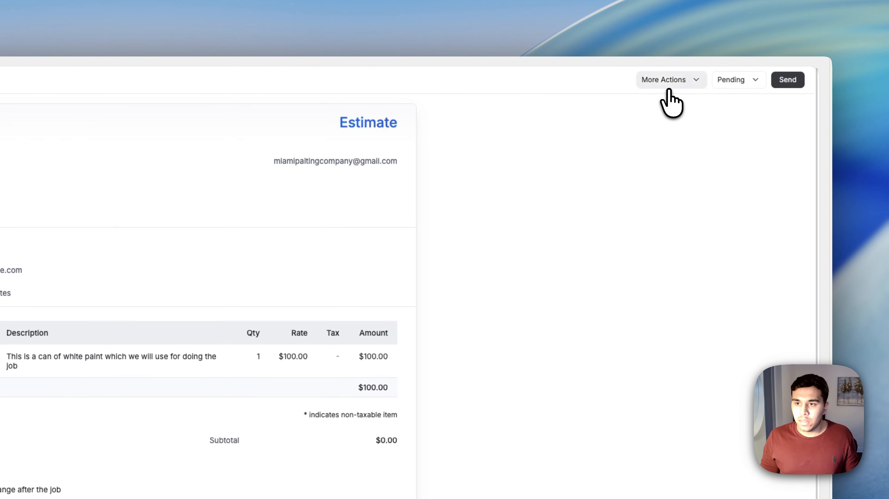
Sign the saved estimate as the company with a hand-drawn signature
left_click(664, 85)
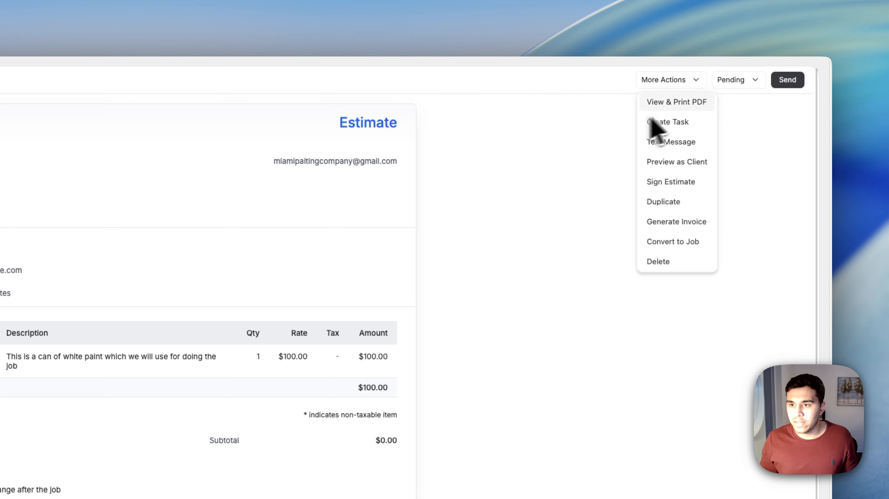
left_click(661, 183)
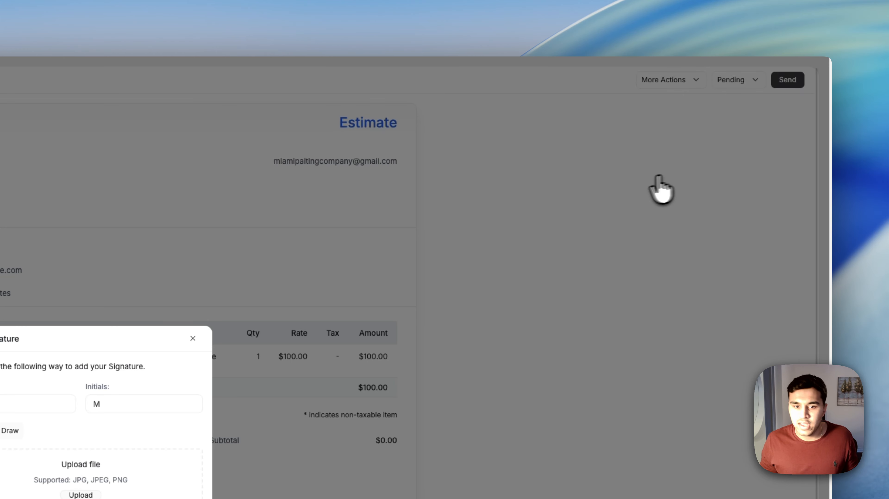
left_click(9, 430)
mouse_move(320, 346)
left_mouse_down()
mouse_move(398, 274)
mouse_move(409, 301)
left_mouse_up()
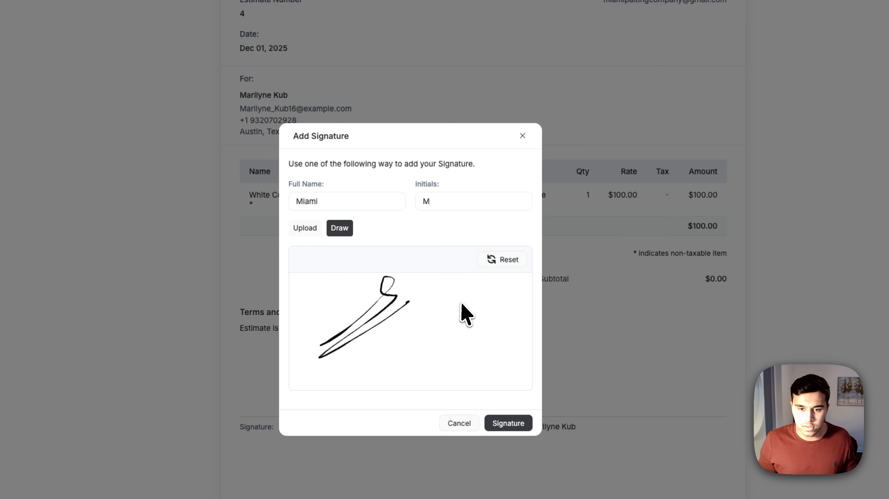
left_click(508, 423)
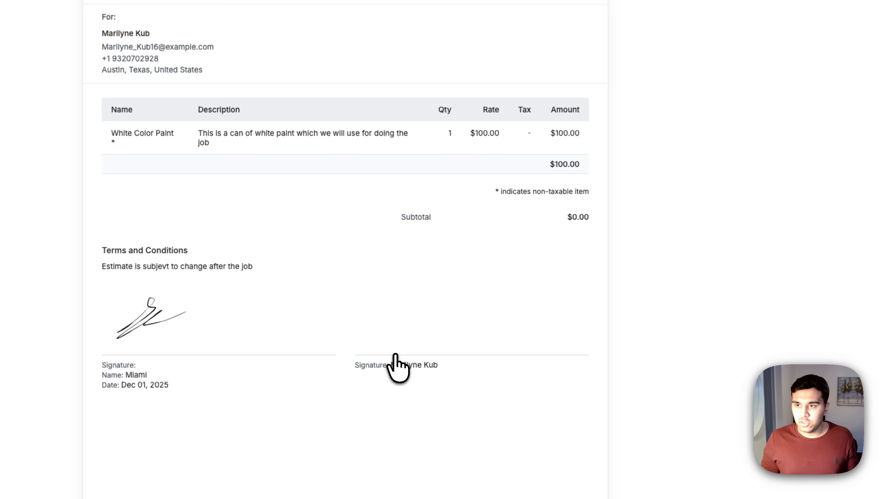
Check the email form for sending the estimate and close it without sending
left_click(789, 89)
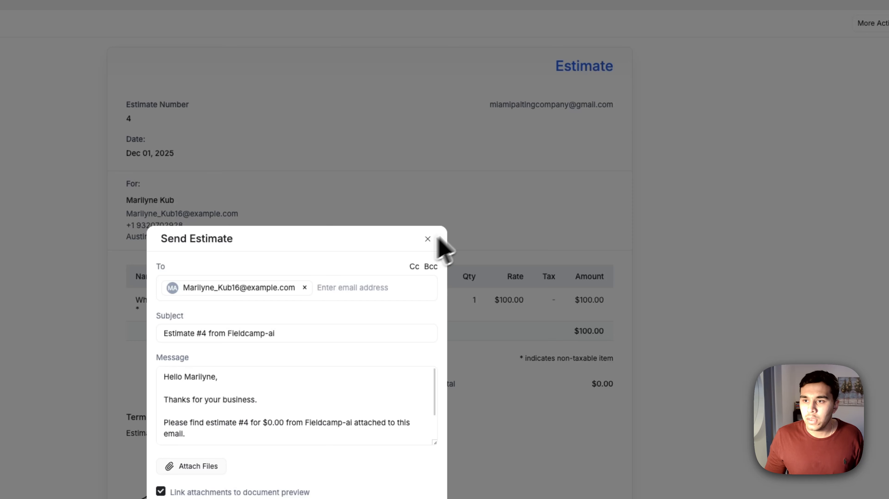
left_click(428, 238)
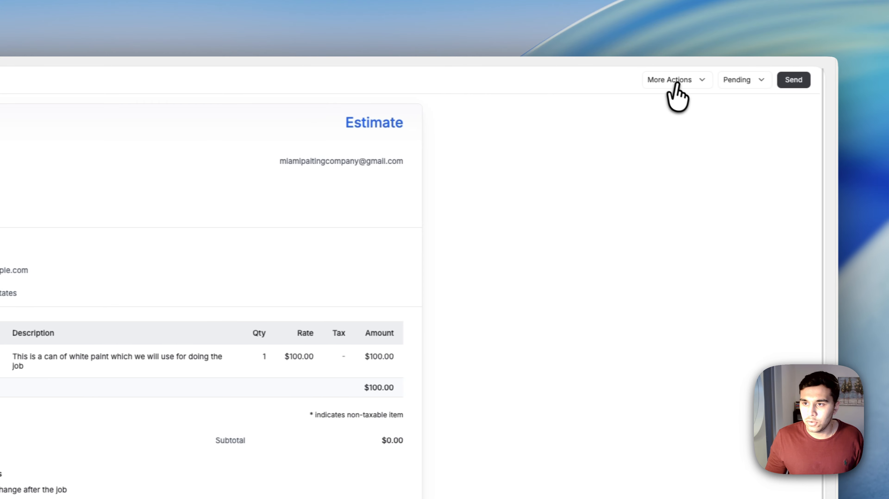
Preview the estimate as the client and sign it with a hand-drawn client signature
left_click(677, 82)
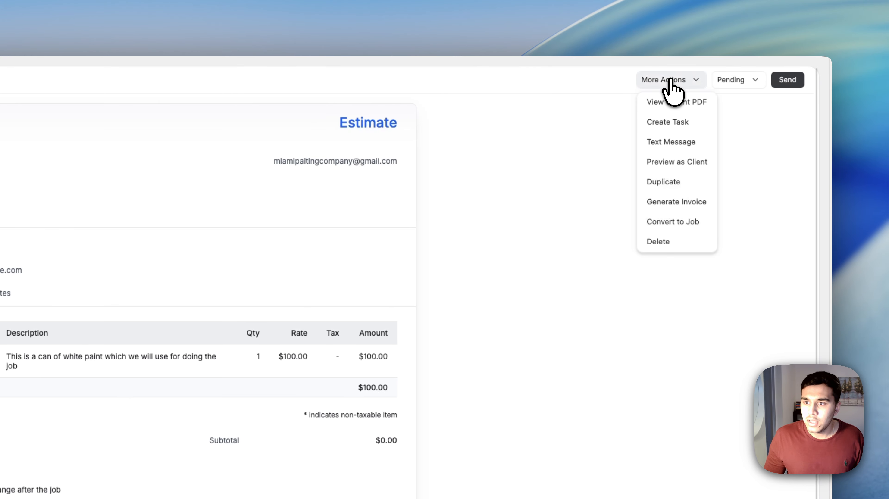
left_click(677, 162)
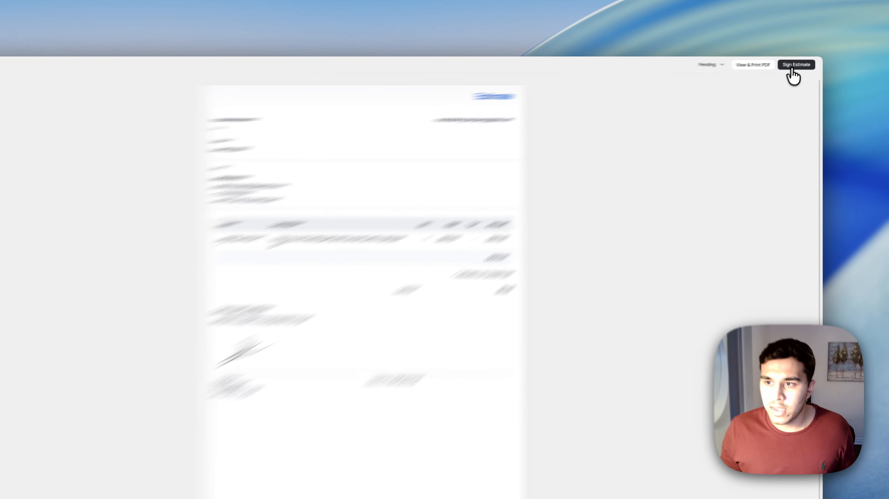
left_click(793, 74)
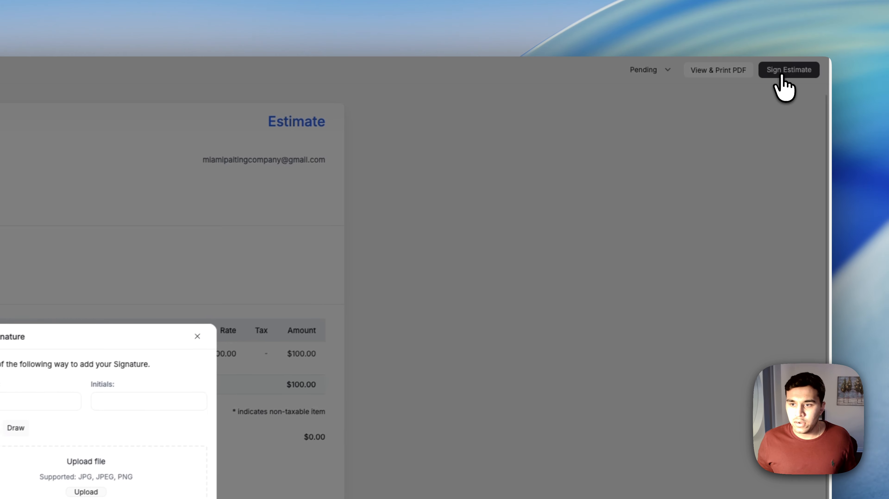
left_click(279, 229)
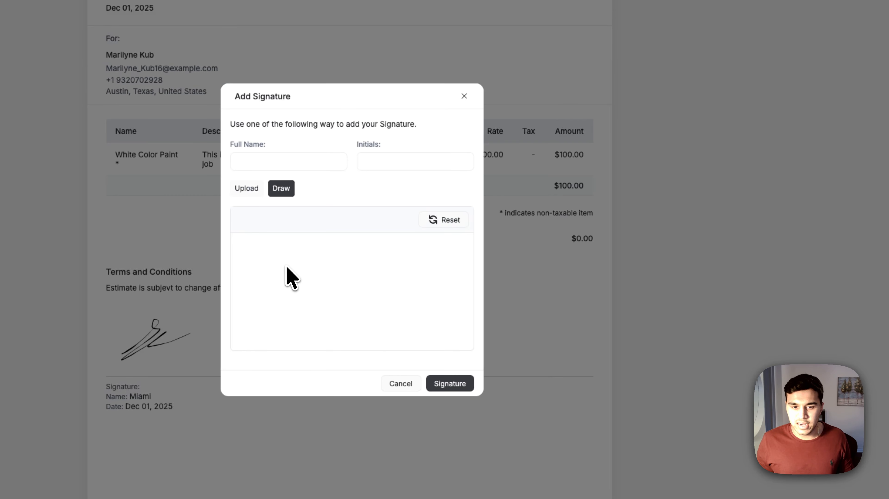
mouse_move(292, 259)
left_mouse_down()
mouse_move(299, 316)
mouse_move(470, 274)
left_mouse_up()
left_click(449, 384)
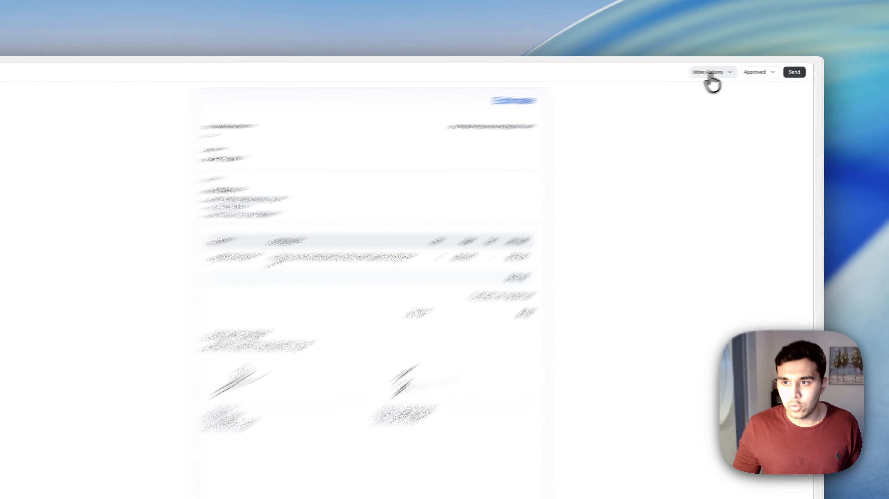
Start converting the approved estimate into a job and review the job's line items and basic information
left_click(735, 69)
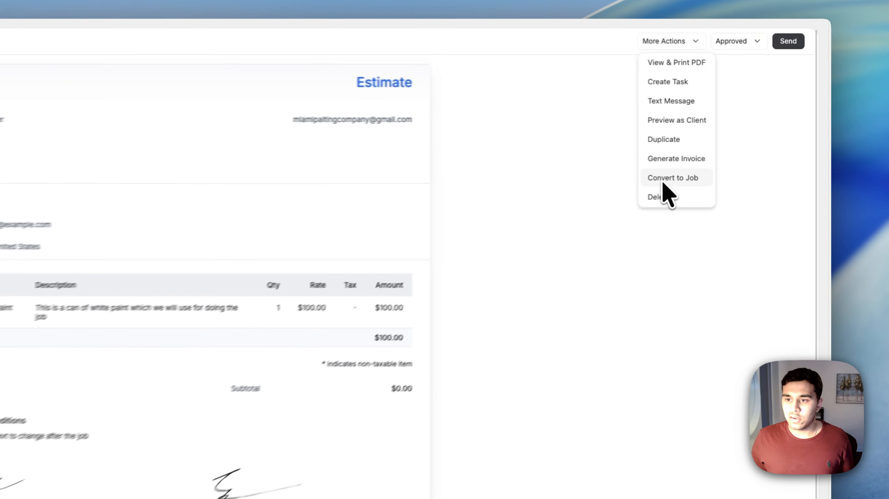
left_click(734, 139)
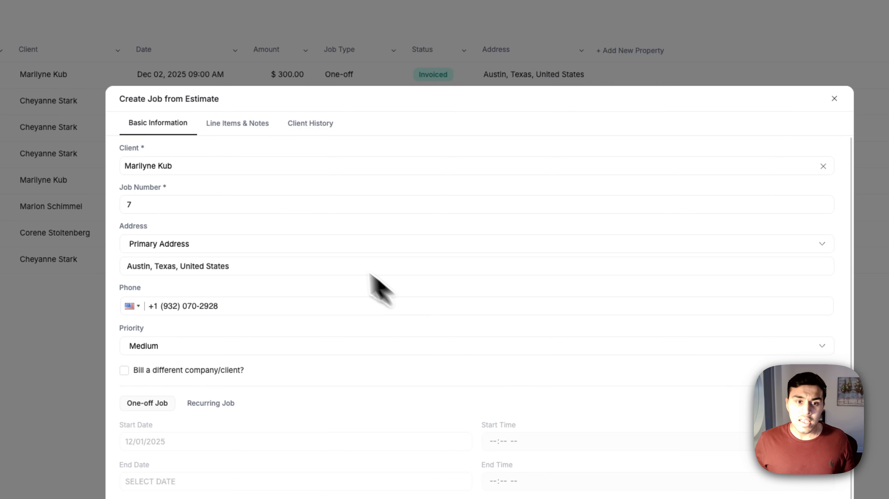
left_click(240, 124)
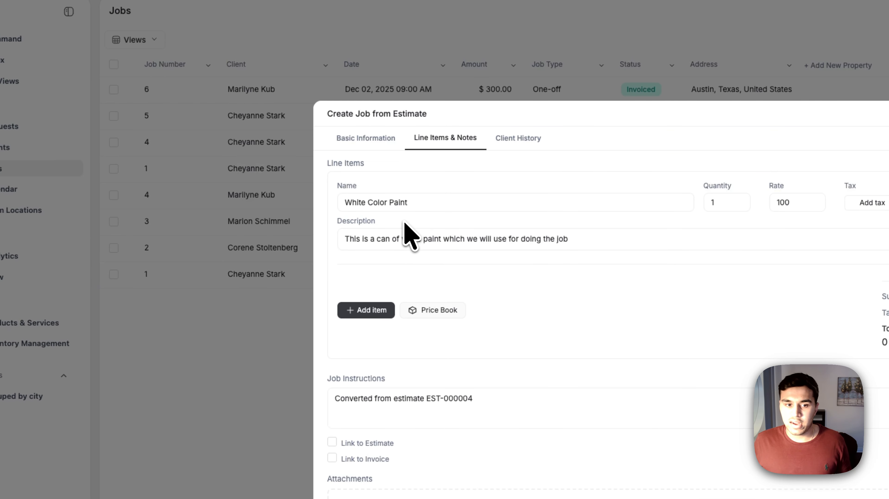
left_click(348, 141)
scroll(524, 314, "down", 4)
scroll(526, 349, "up", 3)
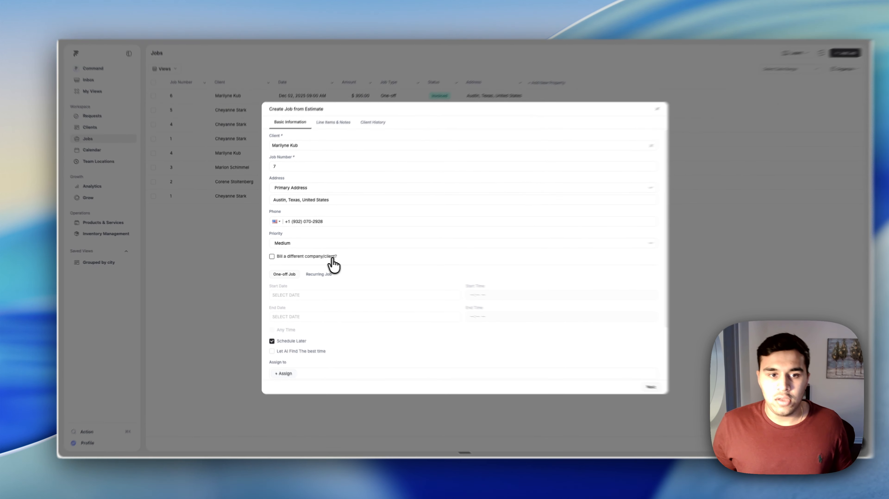
Turn off Schedule Later for the one-off job and let AI find the best time
scroll(441, 405, "down", 3)
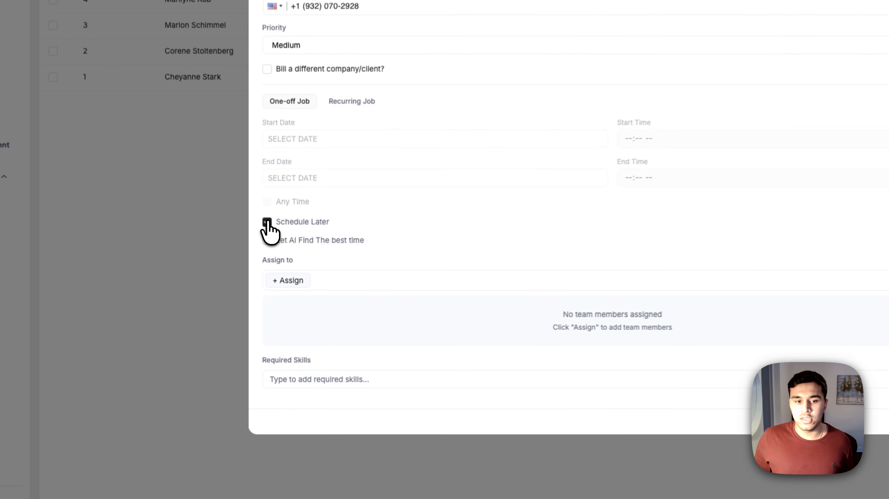
left_click(267, 275)
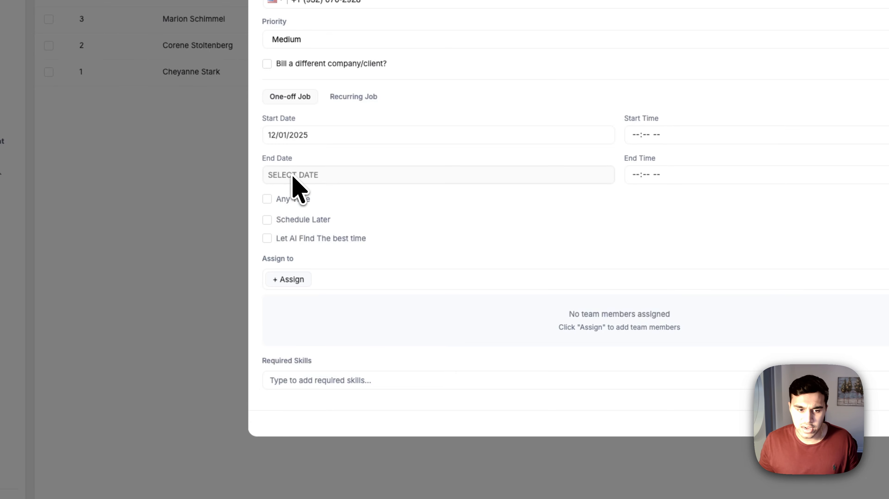
left_click(268, 239)
scroll(347, 285, "down", 3)
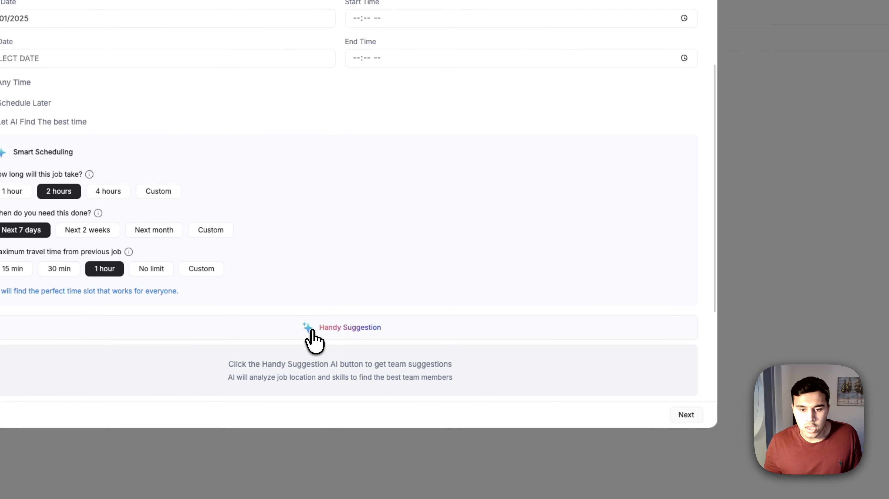
Request Handy Suggestion time slots and choose the one on 12/02/2025 from 9:00 AM to 11:00 AM
left_click(312, 332)
scroll(310, 331, "down", 5)
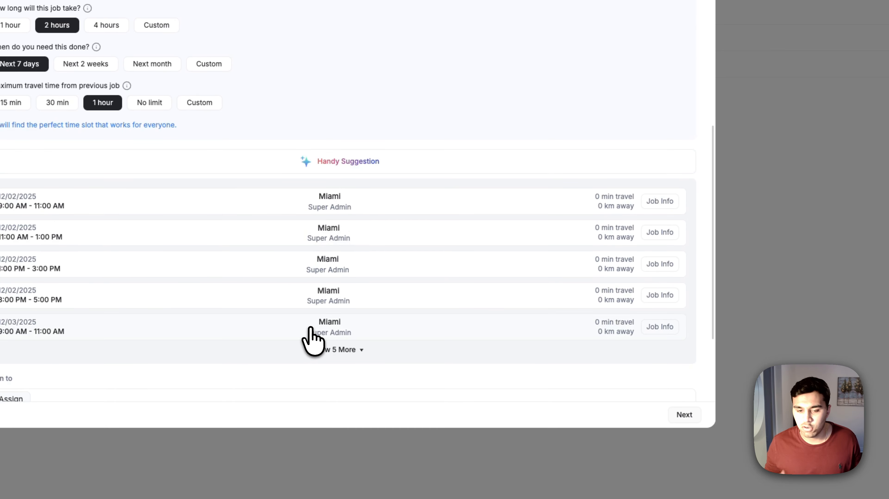
left_click(316, 202)
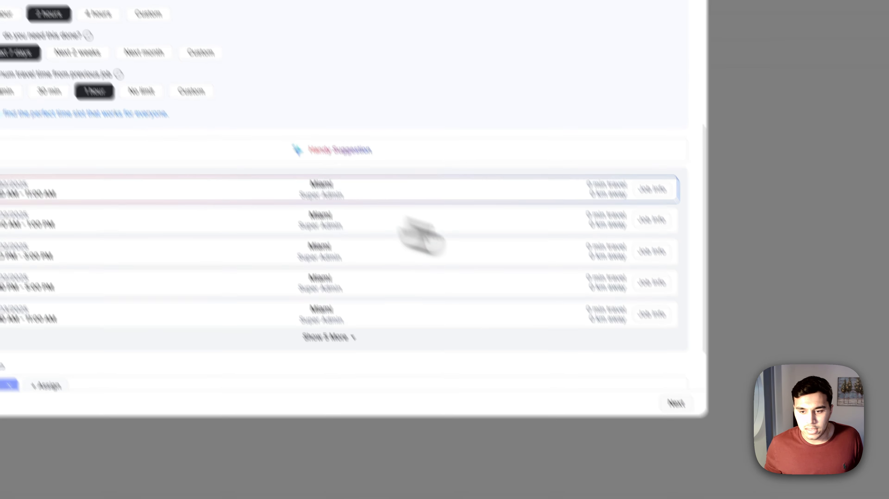
scroll(440, 276, "down", 2)
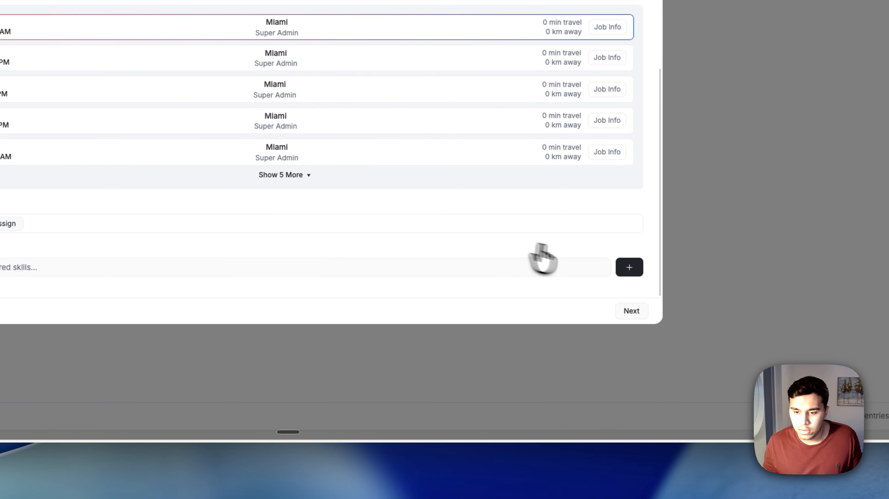
Continue to the line items and notes, check the job instructions, and create the job from the estimate
left_click(615, 307)
left_click(622, 312)
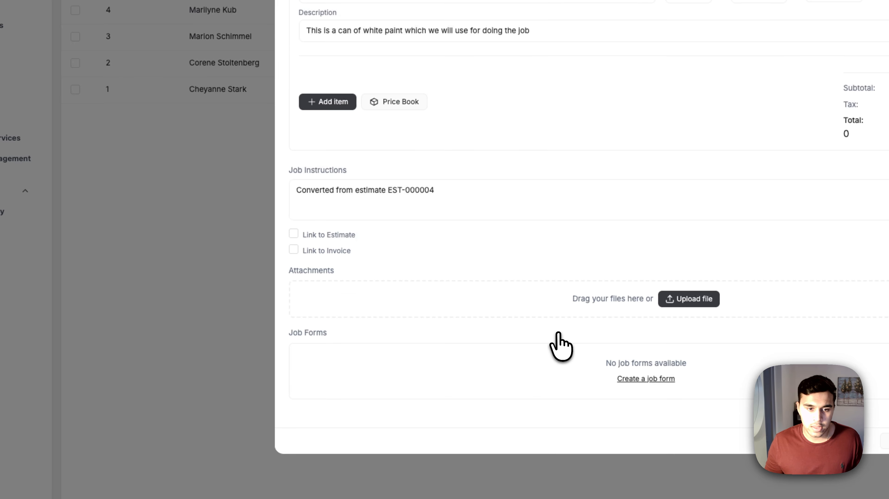
left_click_drag(456, 191, 285, 203)
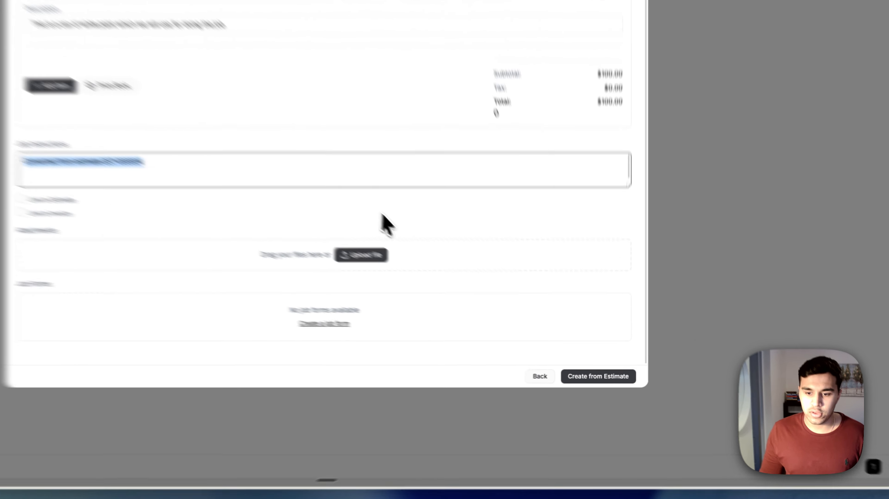
left_click(477, 282)
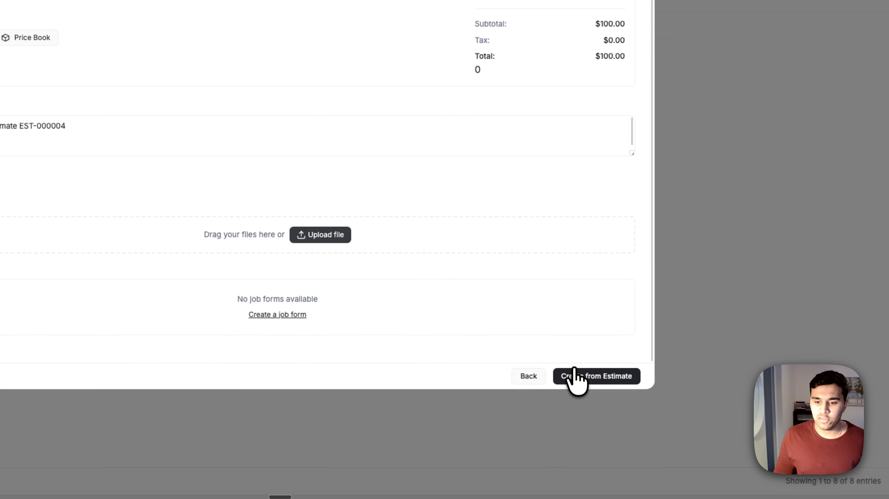
left_click(575, 376)
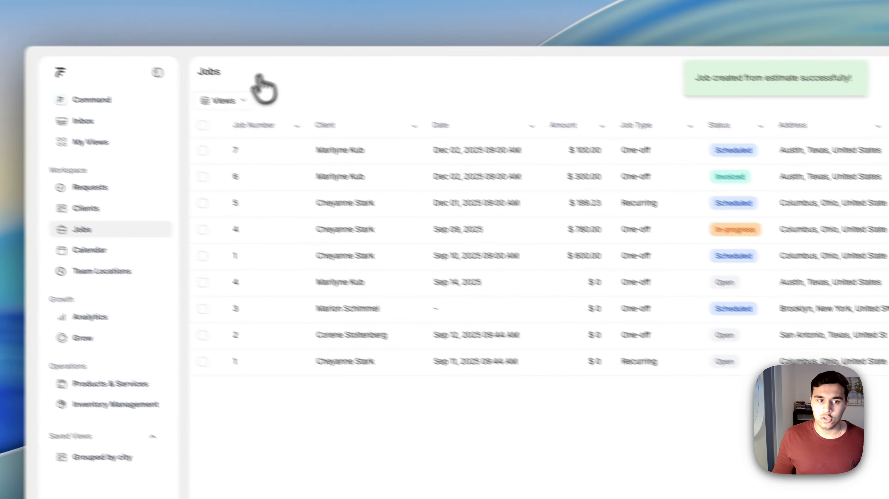
Open job 7 and examine the details of its scheduled visit, closing the visit without starting it
left_click(358, 158)
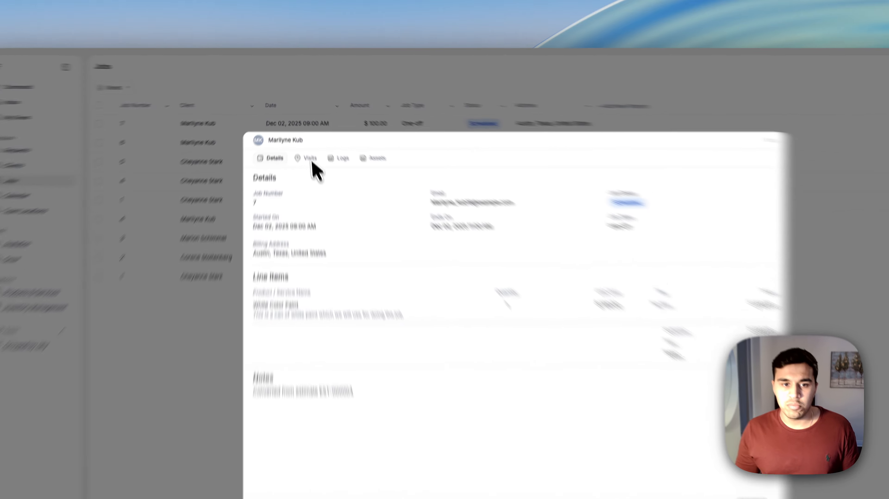
left_click(301, 132)
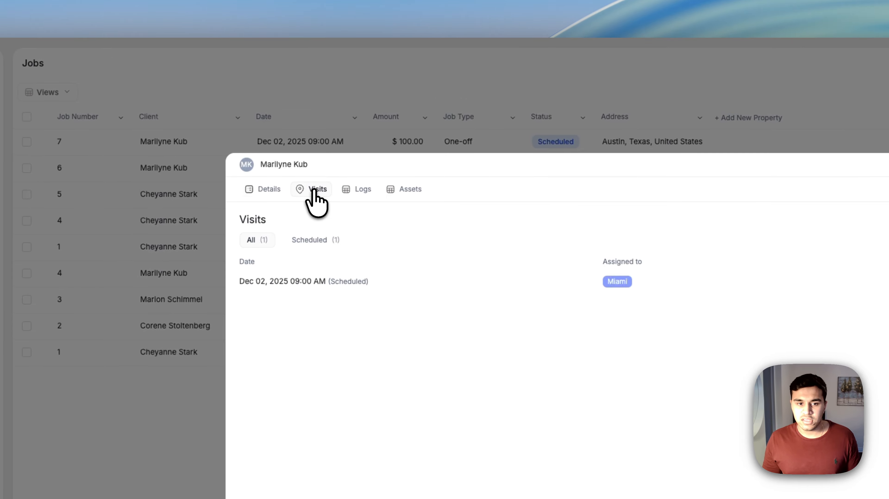
left_click(275, 282)
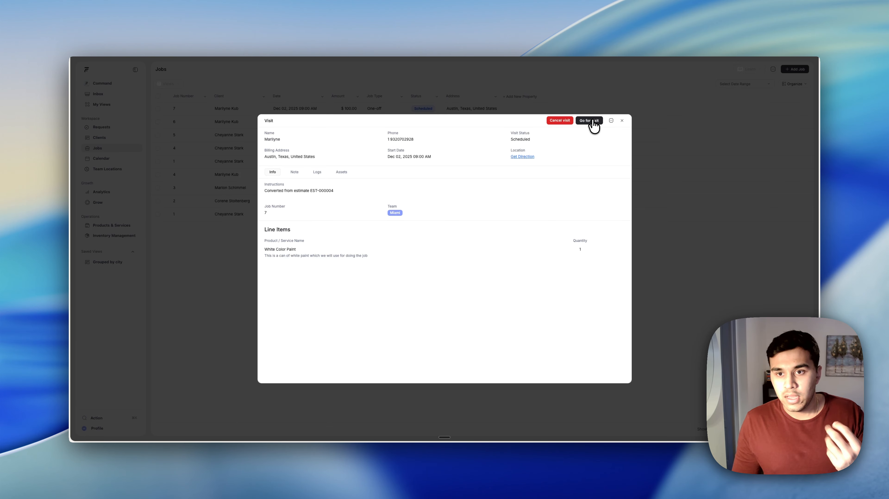
left_click(621, 120)
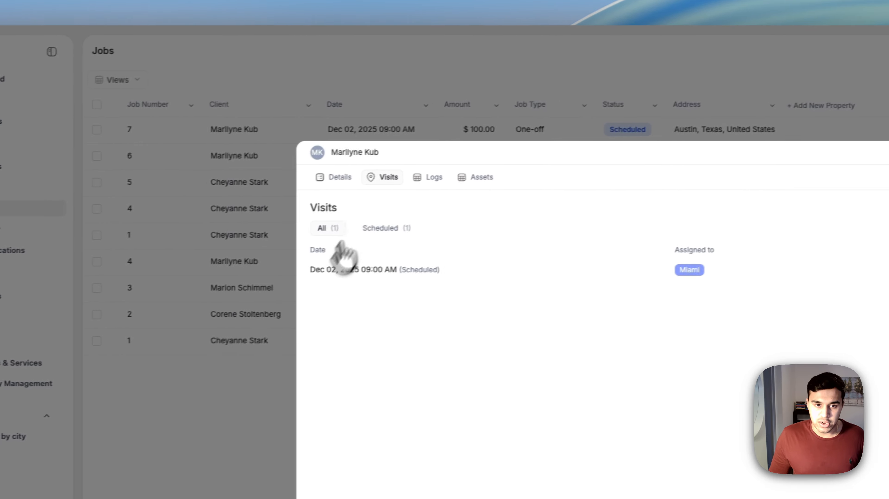
Generate an invoice from job 7 and save it
left_click(348, 176)
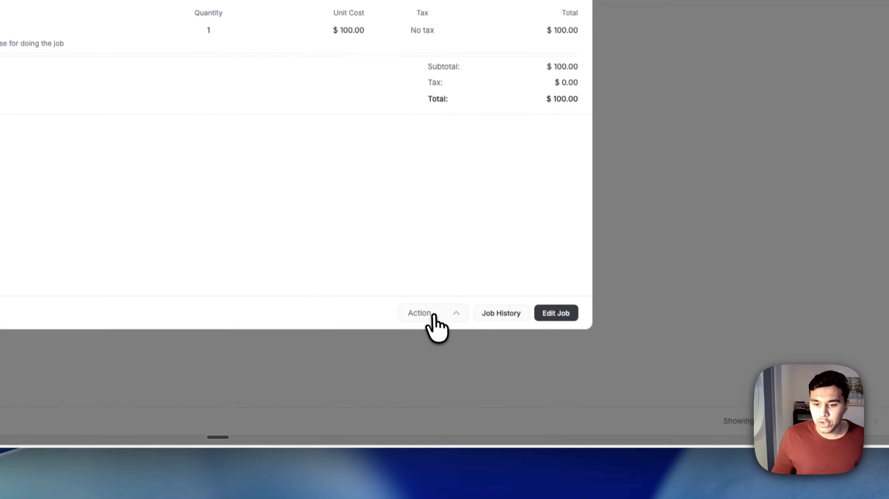
left_click(429, 309)
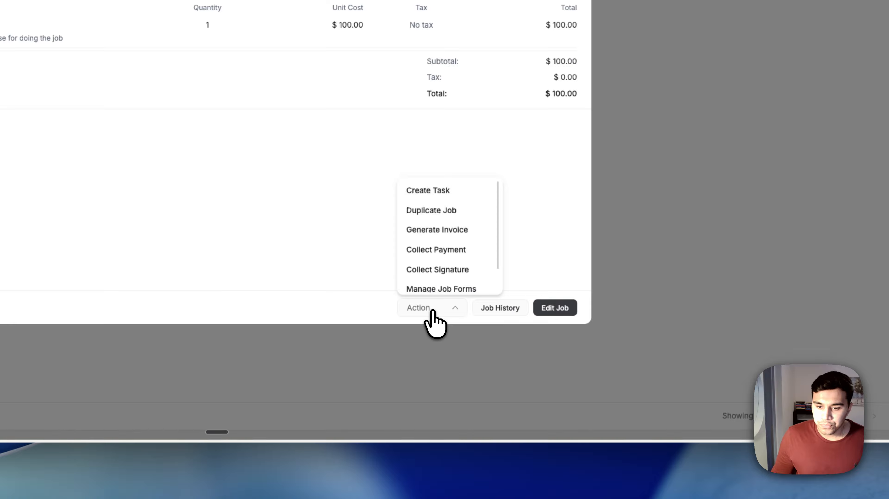
scroll(446, 283, "down", 2)
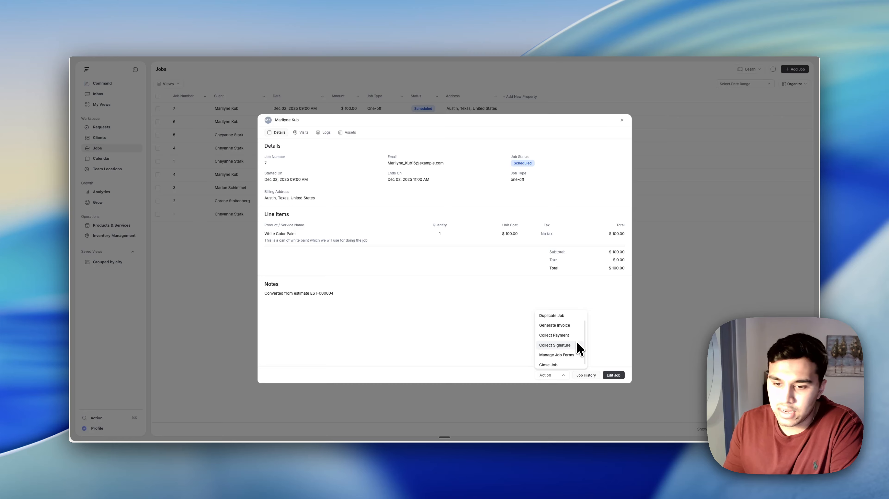
scroll(577, 347, "up", 1)
scroll(577, 347, "down", 1)
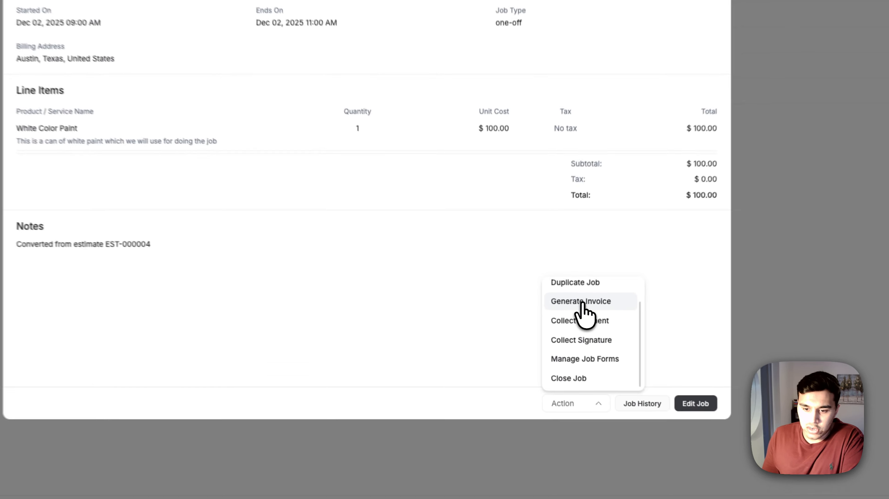
left_click(555, 323)
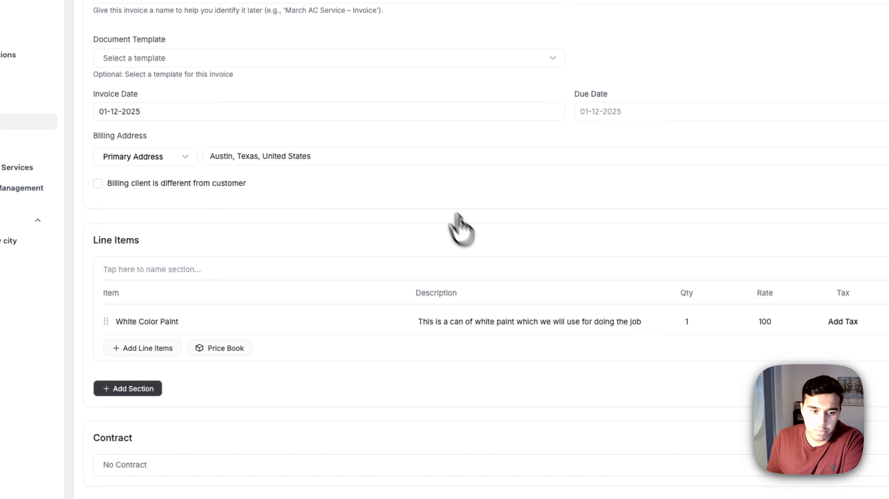
scroll(418, 209, "down", 1)
scroll(412, 321, "up", 1)
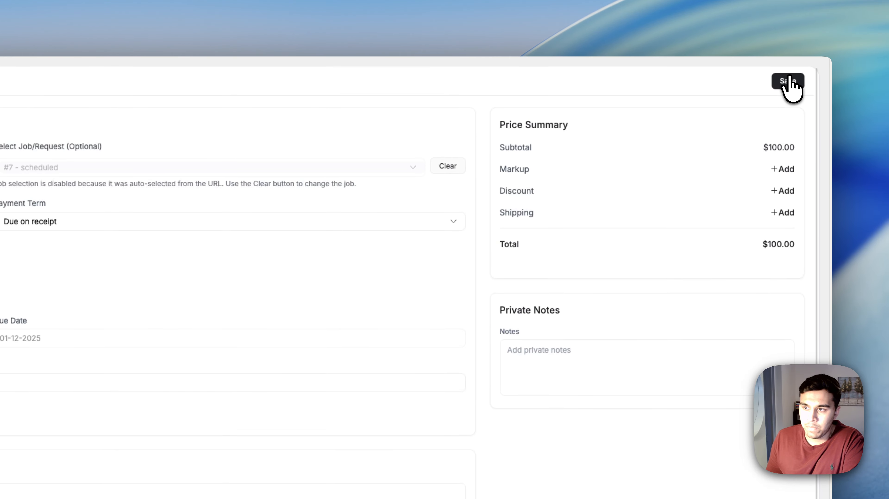
left_click(788, 81)
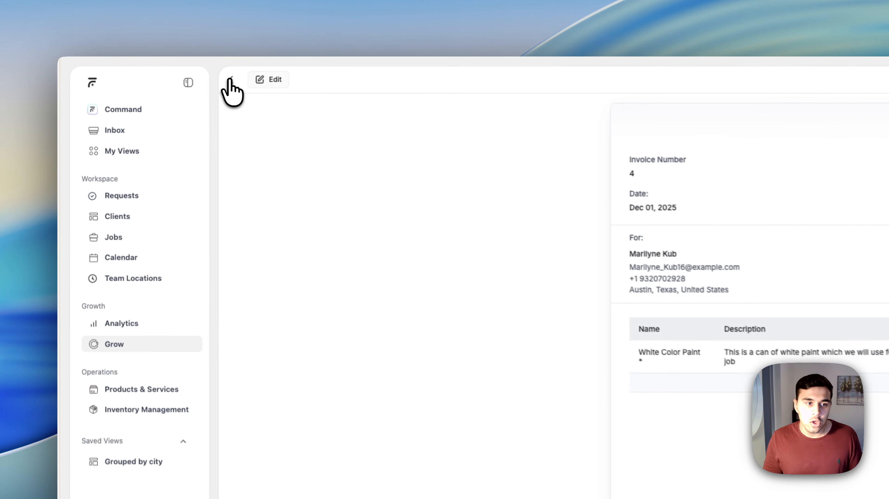
Open pending estimate 2 from the estimates list, generate an invoice directly from it, and save the invoice
left_click(155, 70)
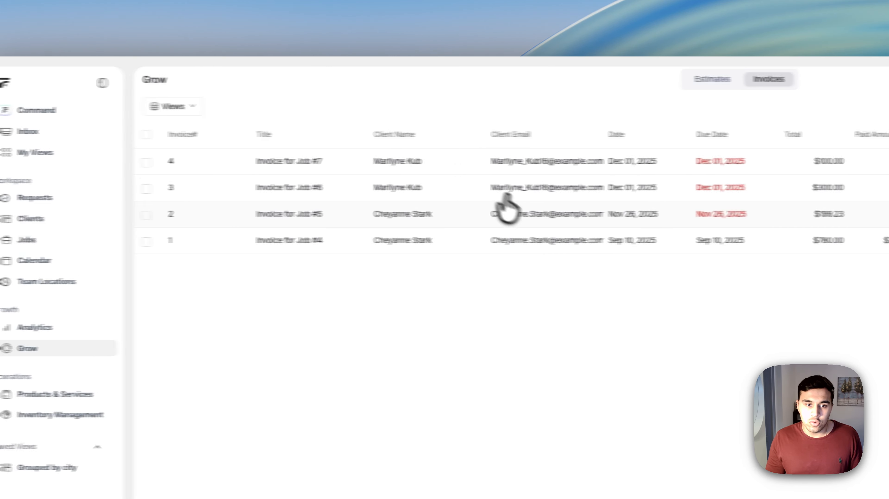
left_click(712, 79)
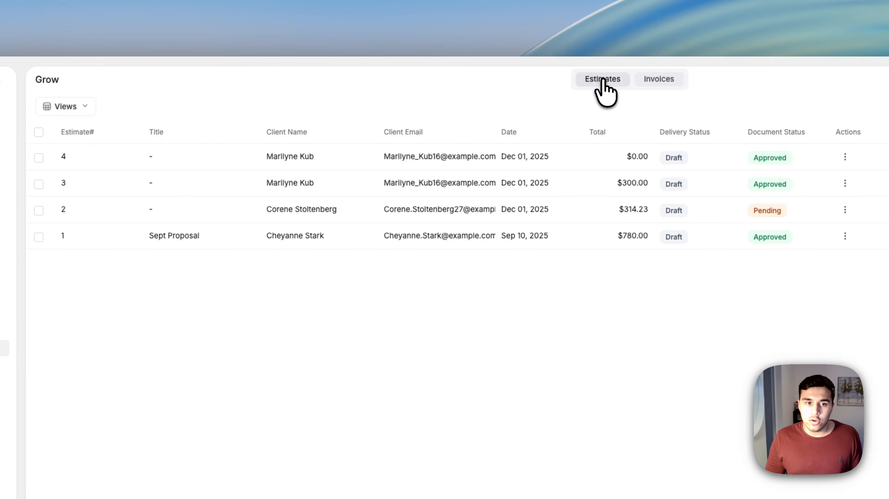
left_click(327, 210)
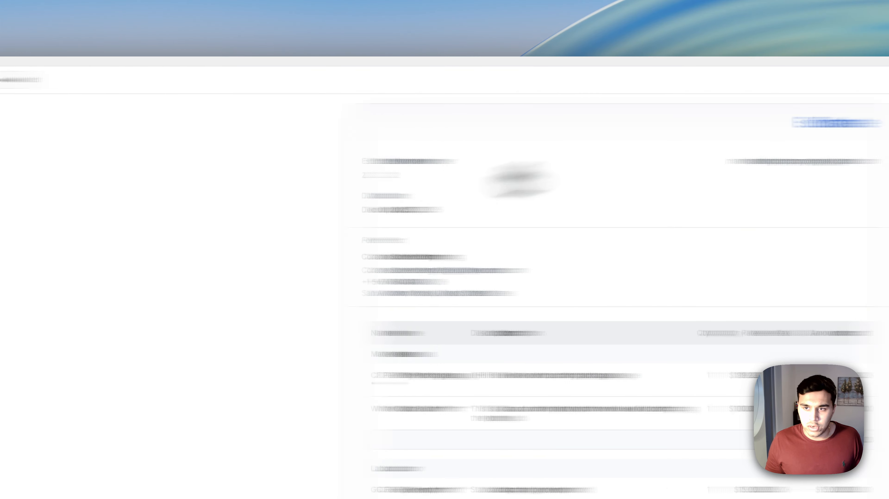
left_click(673, 79)
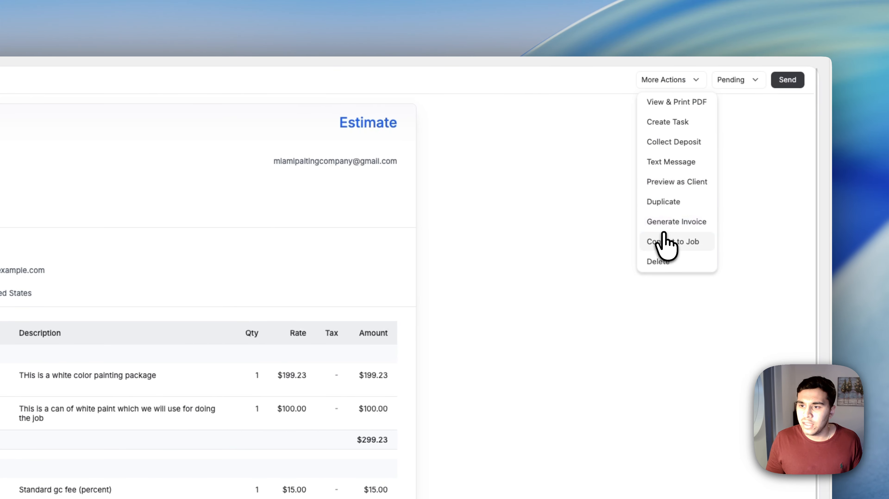
left_click(665, 222)
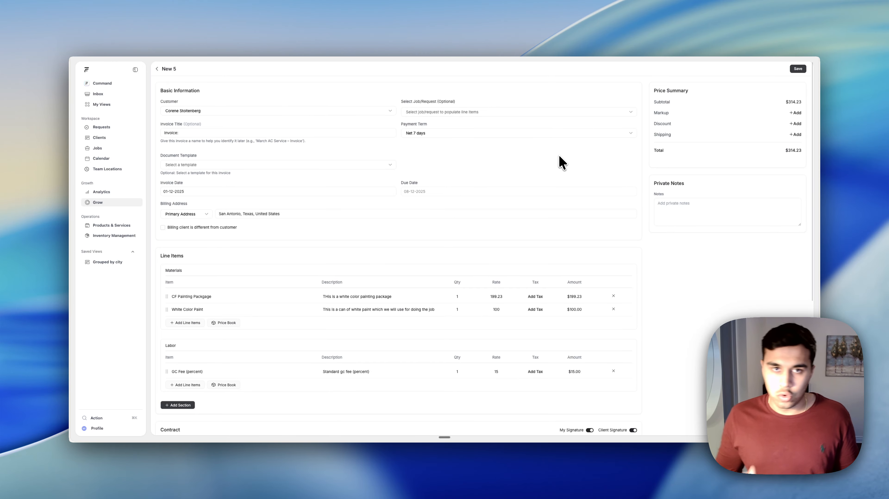
left_click(798, 69)
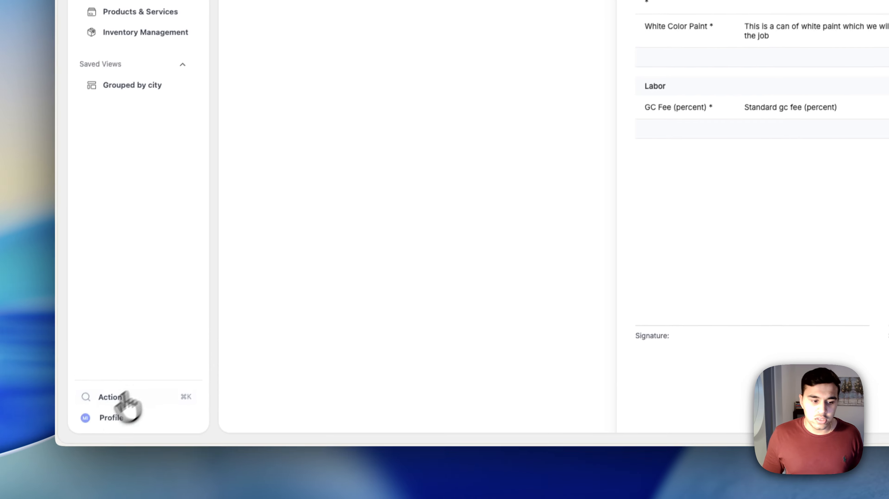
Create a first workflow in the settings' Workflow Builder and place the starting trigger "When new job is created" on the canvas
left_click(90, 420)
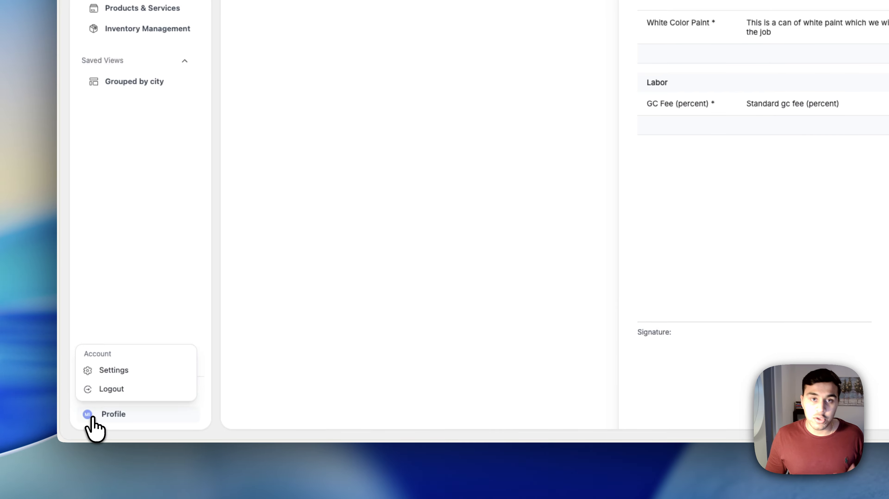
left_click(125, 370)
left_click(153, 191)
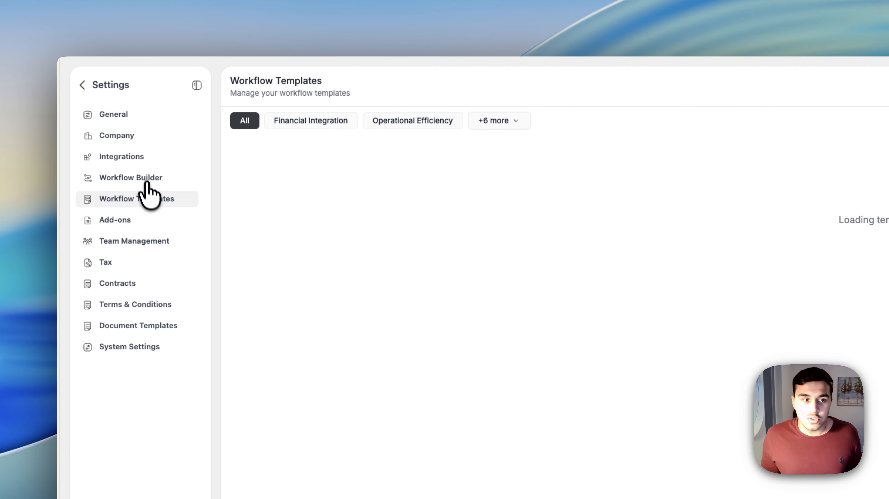
left_click(144, 173)
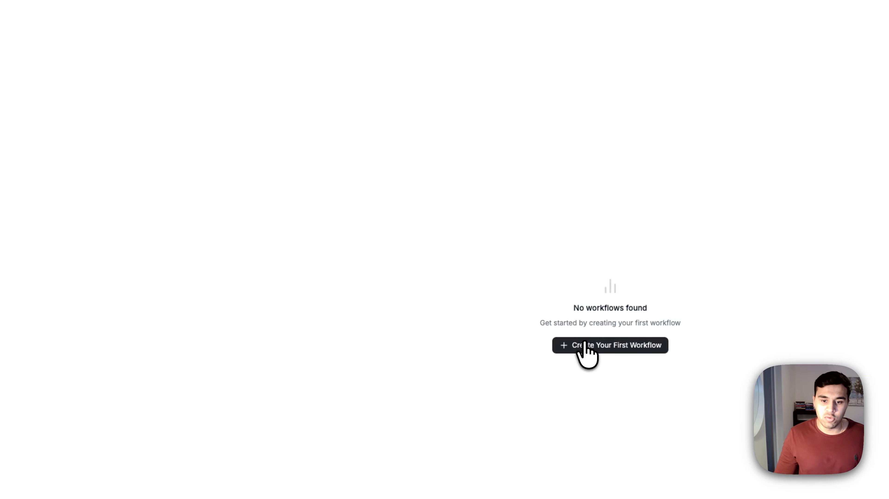
left_click(584, 342)
left_click_drag(131, 169, 377, 231)
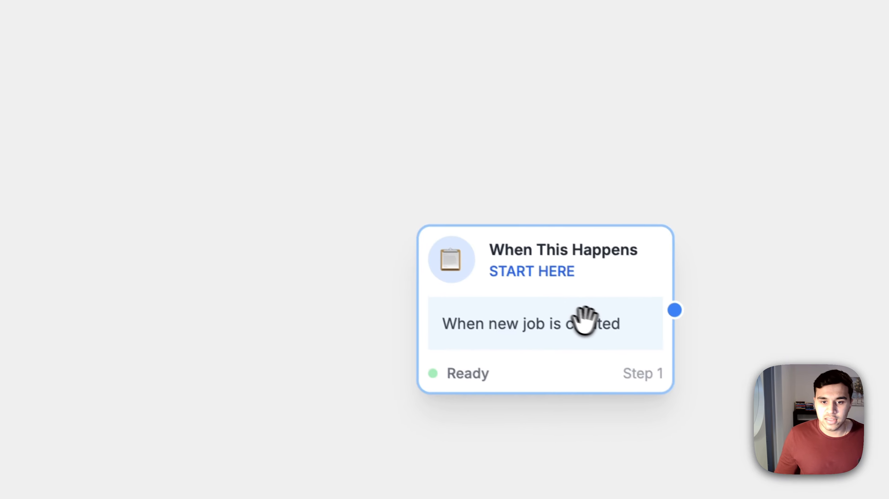
Change the workflow's starting trigger to "Estimate Approved"
left_click(540, 301)
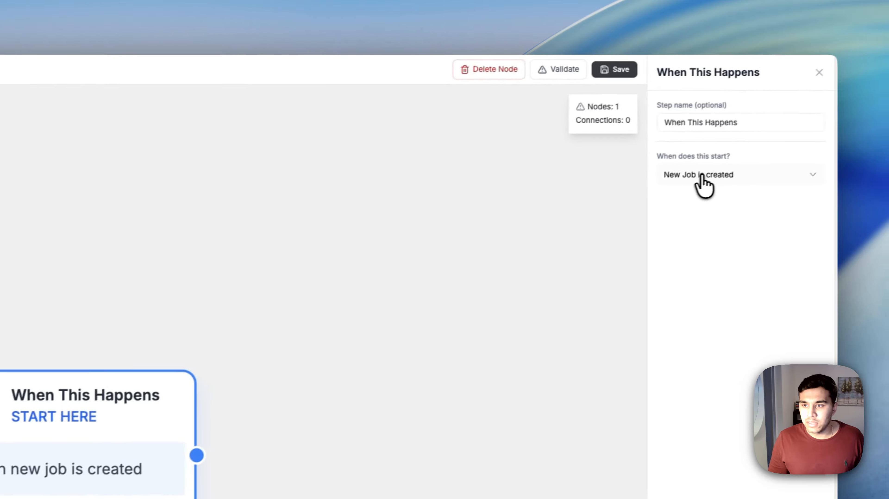
left_click(696, 178)
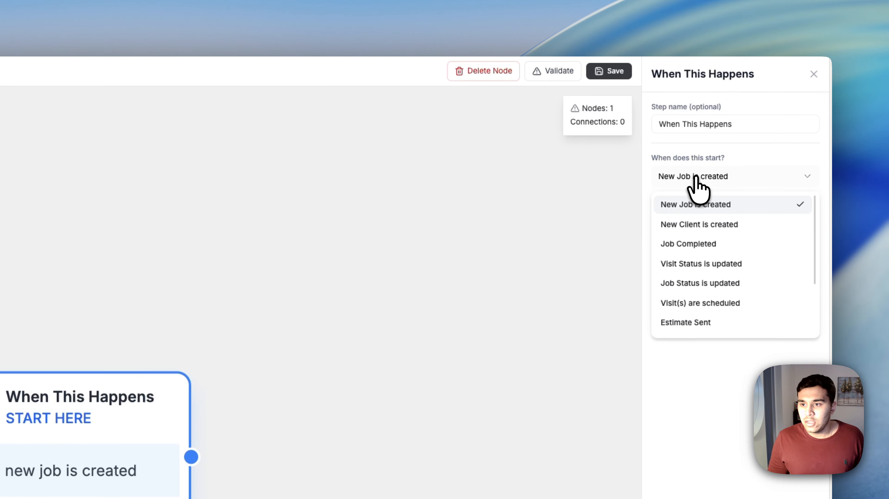
scroll(685, 276, "down", 3)
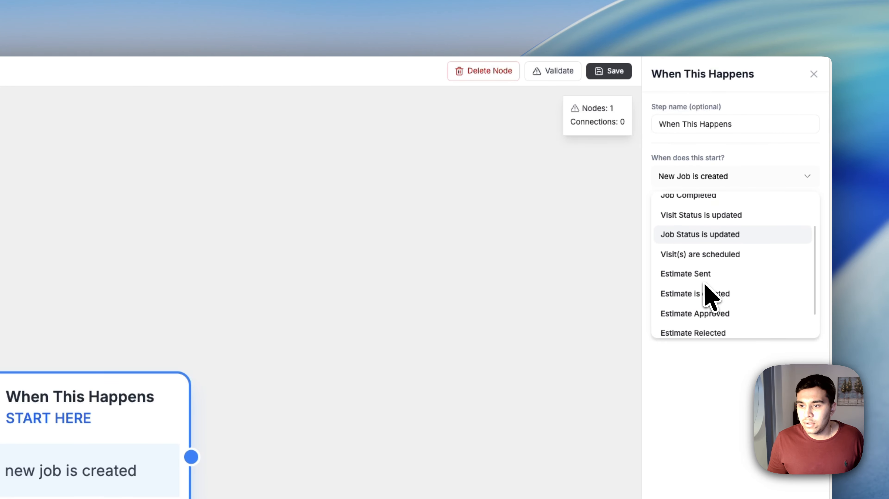
left_click(705, 300)
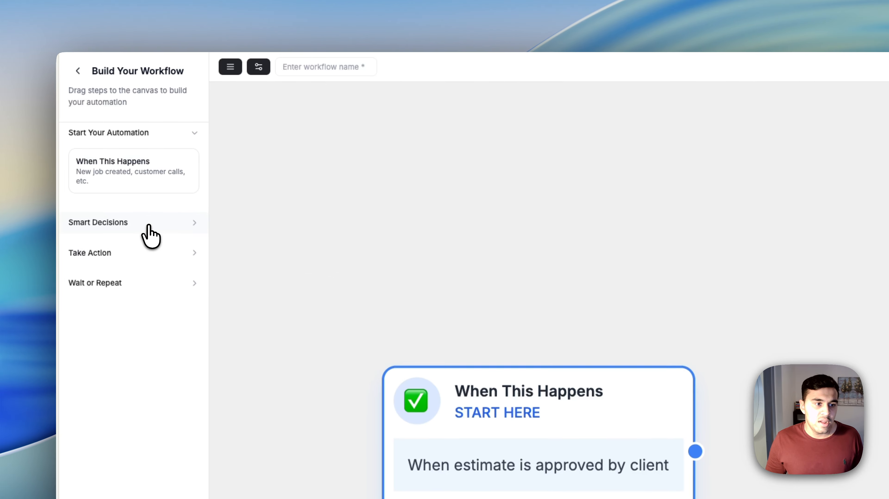
Try connecting a "Check If" decision to the estimate-approval trigger, and remove the decision from the canvas
left_click(23, 151)
left_click_drag(17, 133, 666, 323)
left_click_drag(413, 342, 511, 380)
left_click(627, 298)
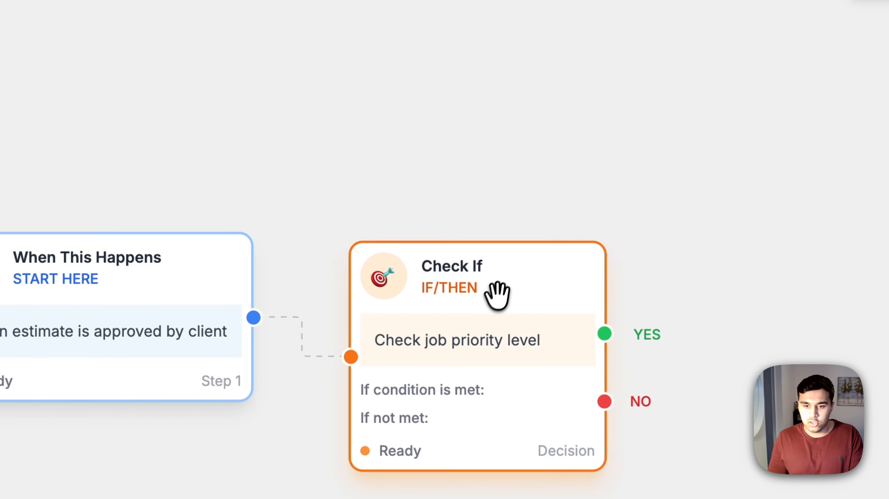
key("BackSpace")
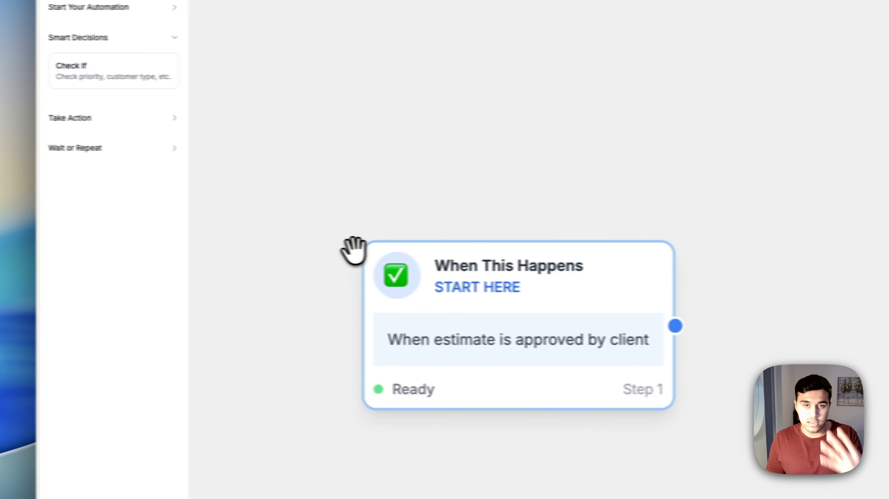
Place a "Send Message" action beside the trigger and connect the trigger to it, leaving room between the two nodes
left_click(133, 156)
left_click_drag(126, 191, 437, 227)
left_click_drag(670, 266, 486, 262)
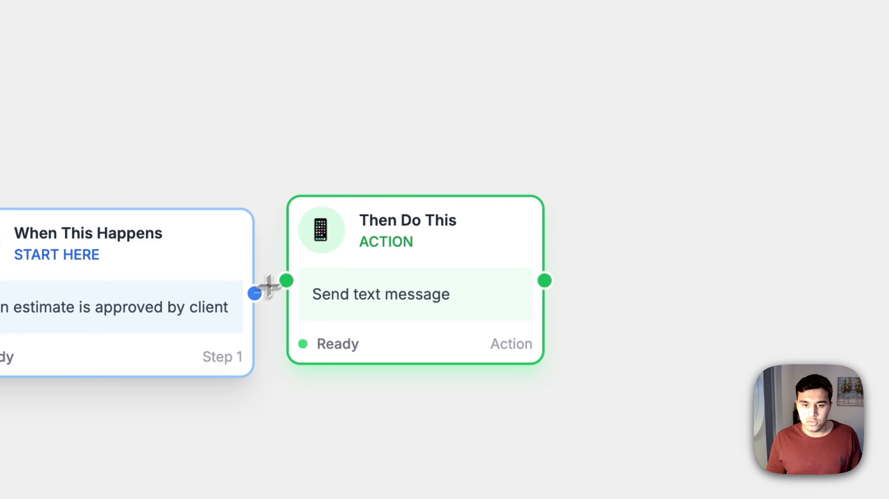
left_click_drag(336, 319, 368, 306)
left_click_drag(329, 262, 494, 248)
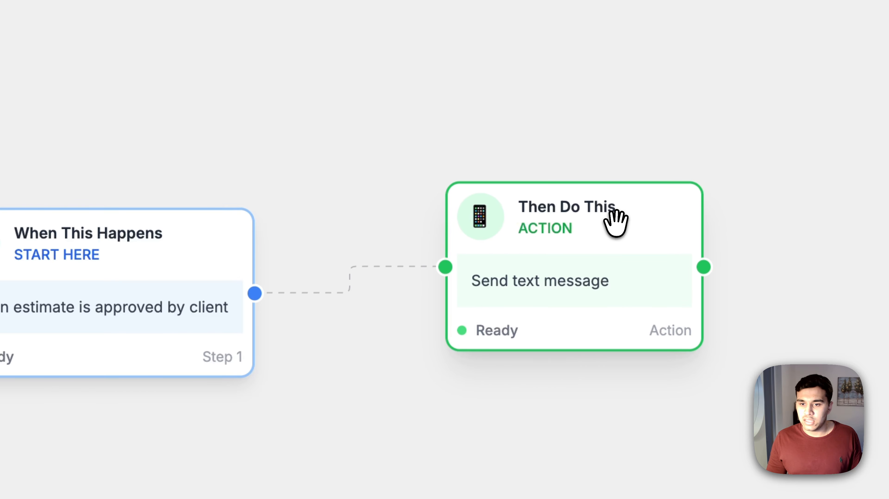
Set the connected "Then Do This" action to send an invoice
left_click(616, 219)
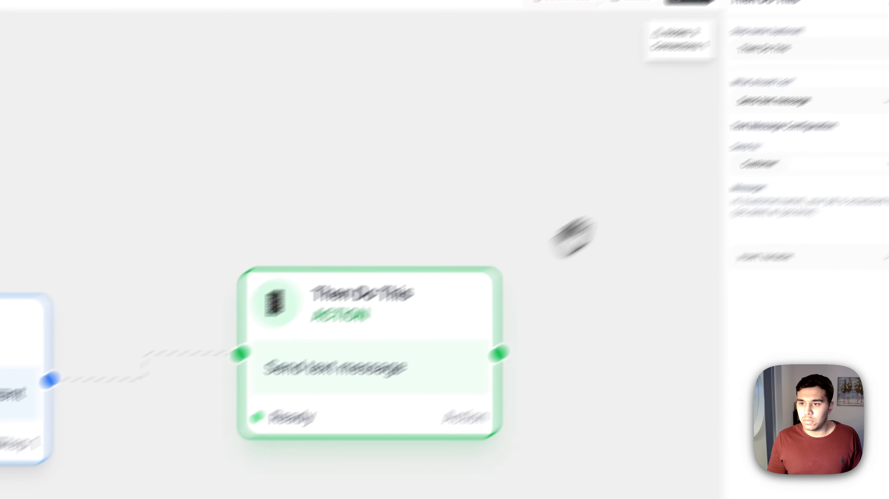
left_click(798, 106)
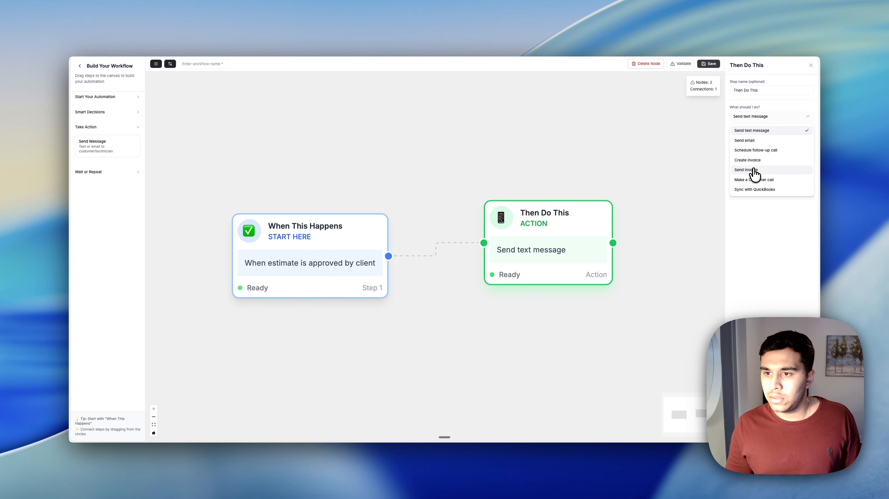
left_click(751, 170)
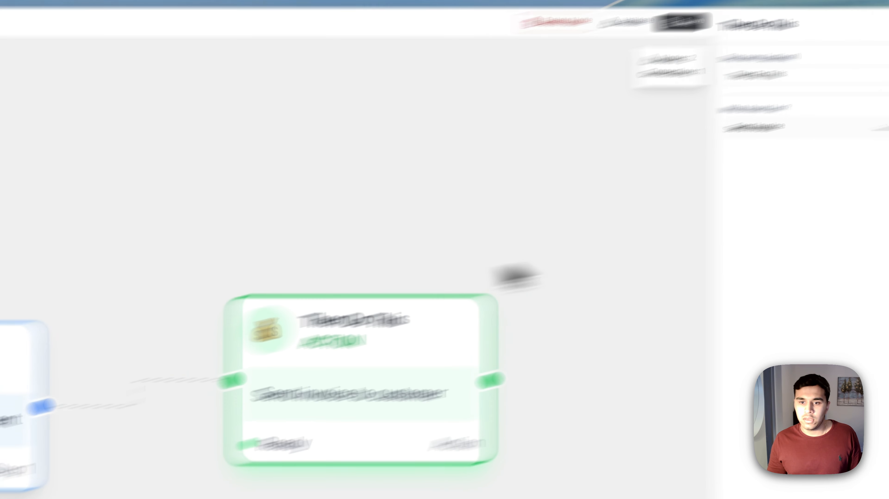